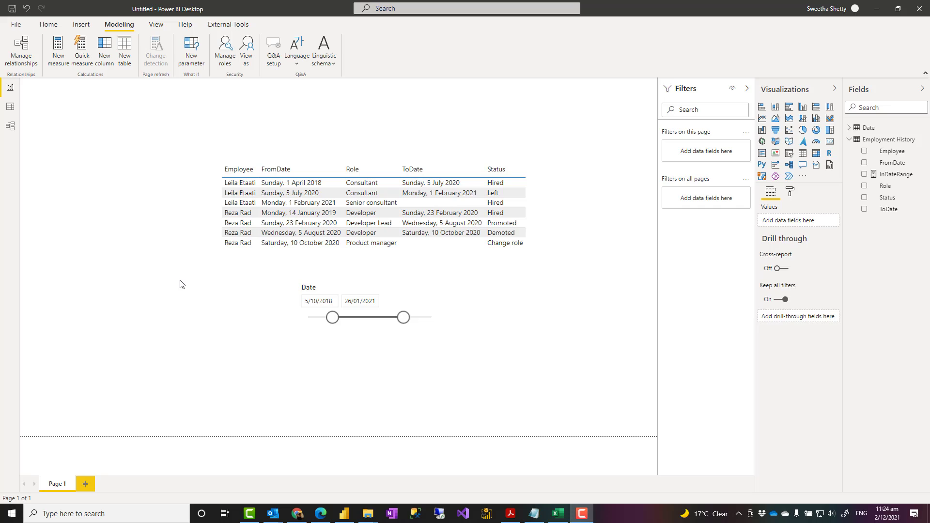
pyautogui.click(177, 282)
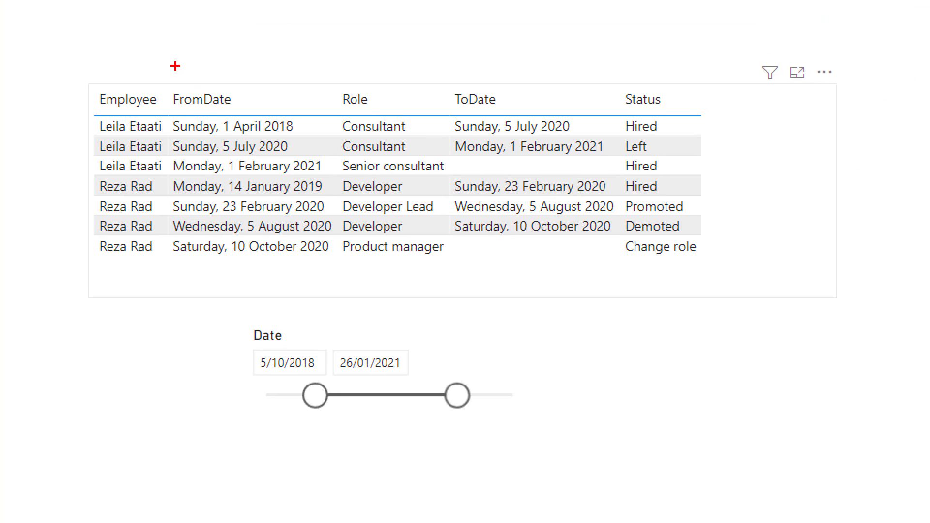
pyautogui.moveTo(255, 153)
pyautogui.mouseDown()
pyautogui.moveTo(314, 229)
pyautogui.moveTo(331, 285)
pyautogui.mouseUp()
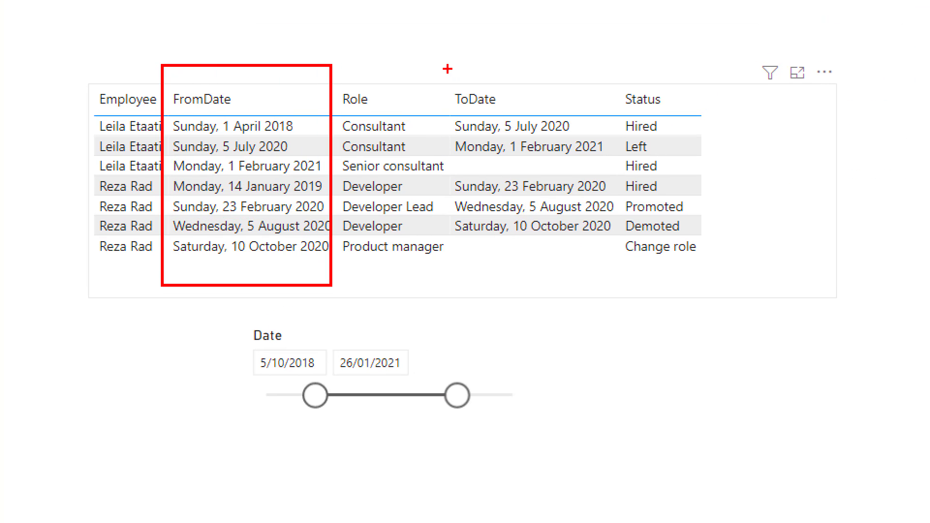
pyautogui.moveTo(447, 68)
pyautogui.mouseDown()
pyautogui.moveTo(634, 270)
pyautogui.moveTo(619, 280)
pyautogui.mouseUp()
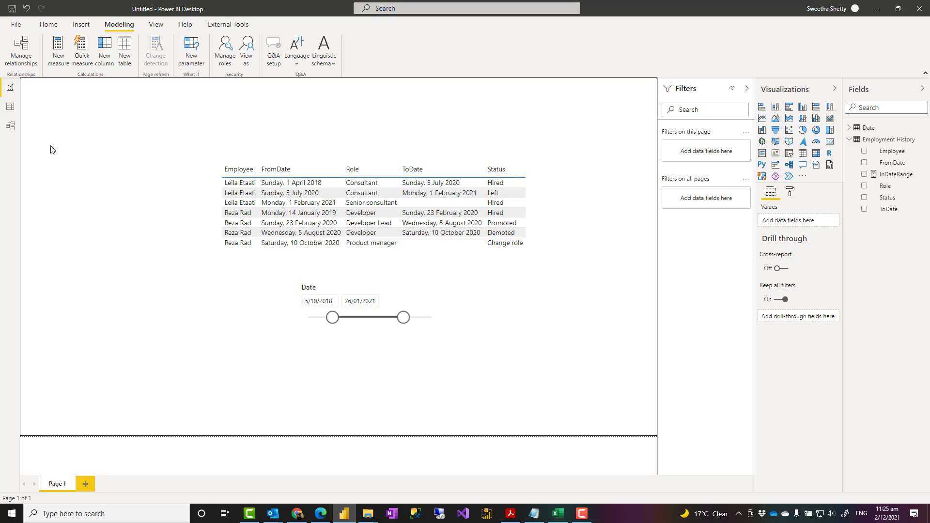
# View the Date table's data and check whether it is marked as a date table
pyautogui.click(11, 107)
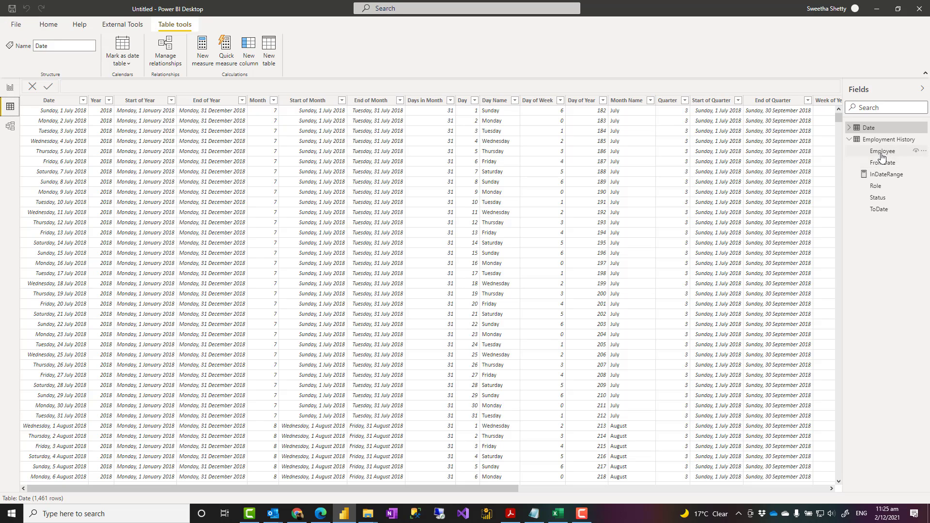
pyautogui.rightClick(884, 127)
pyautogui.moveTo(857, 275)
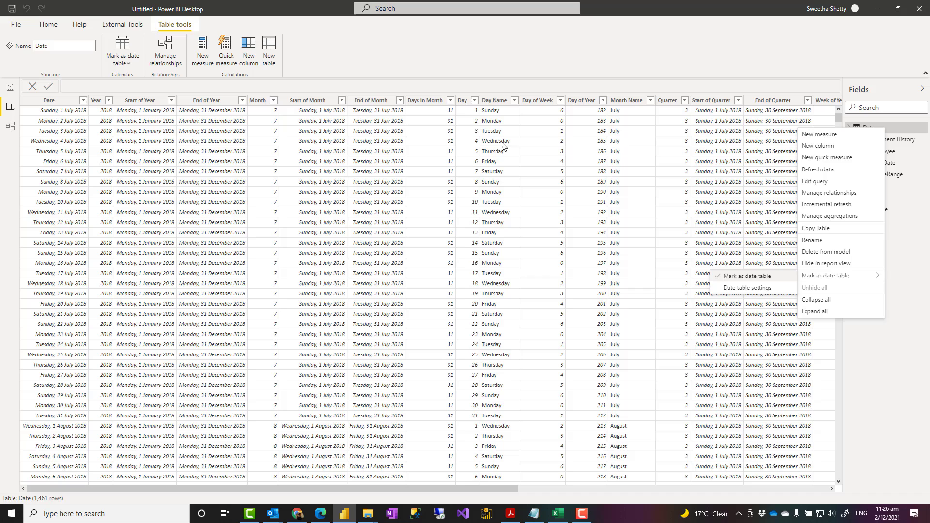
# Check the current file's Data Load options for the Auto date/time setting, and leave the options without changes
pyautogui.click(16, 24)
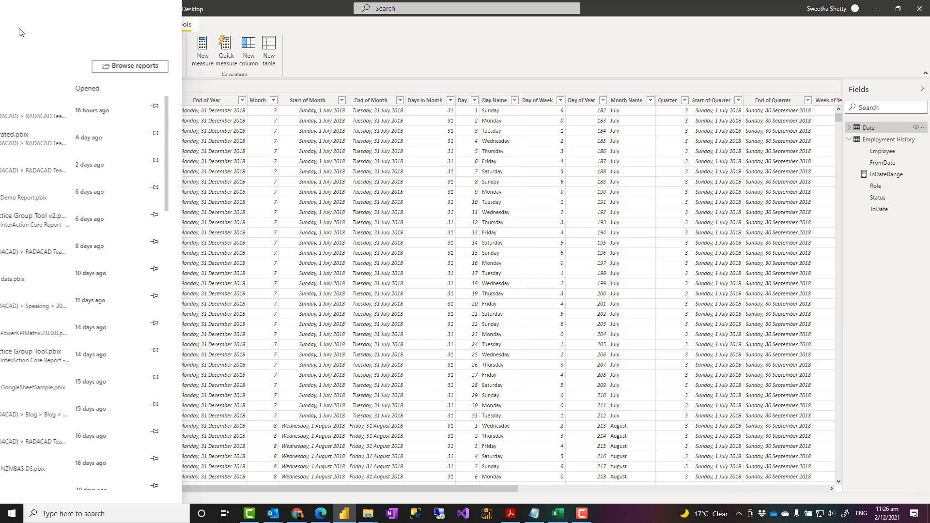
pyautogui.click(44, 177)
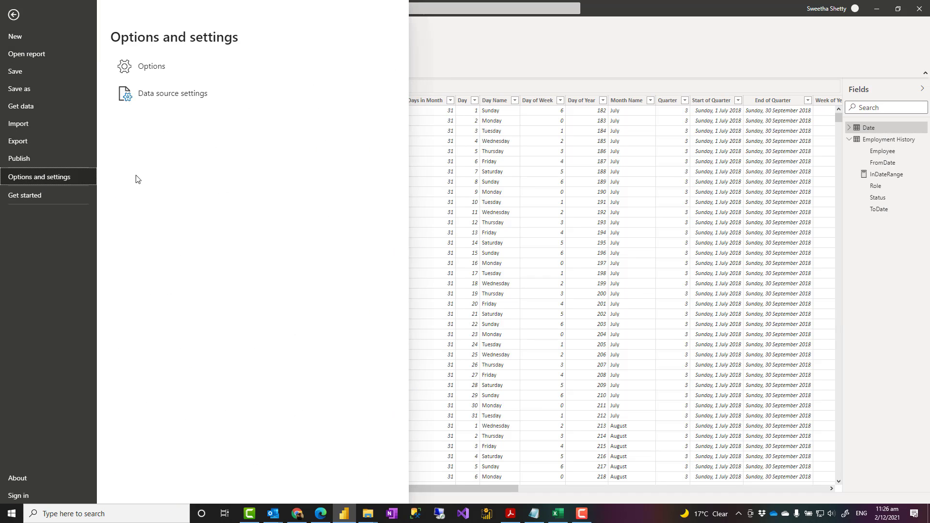
pyautogui.click(157, 69)
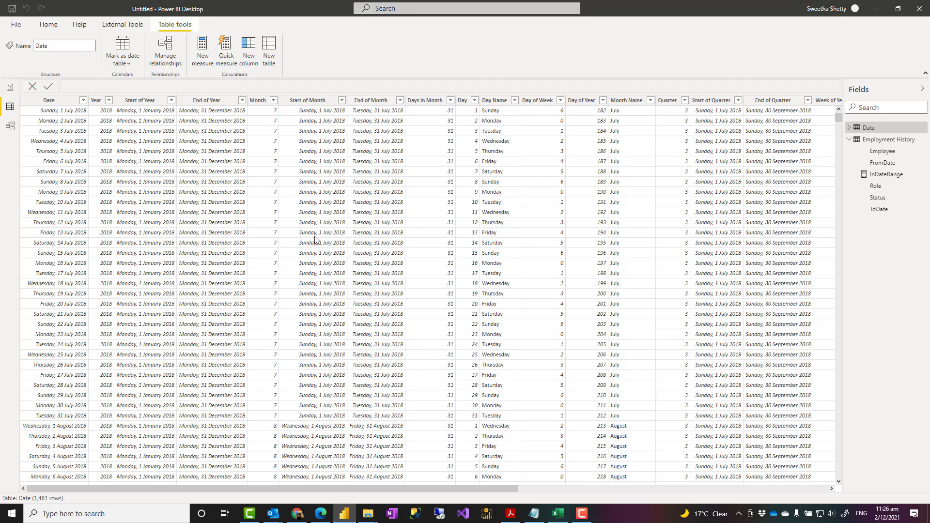
pyautogui.click(337, 336)
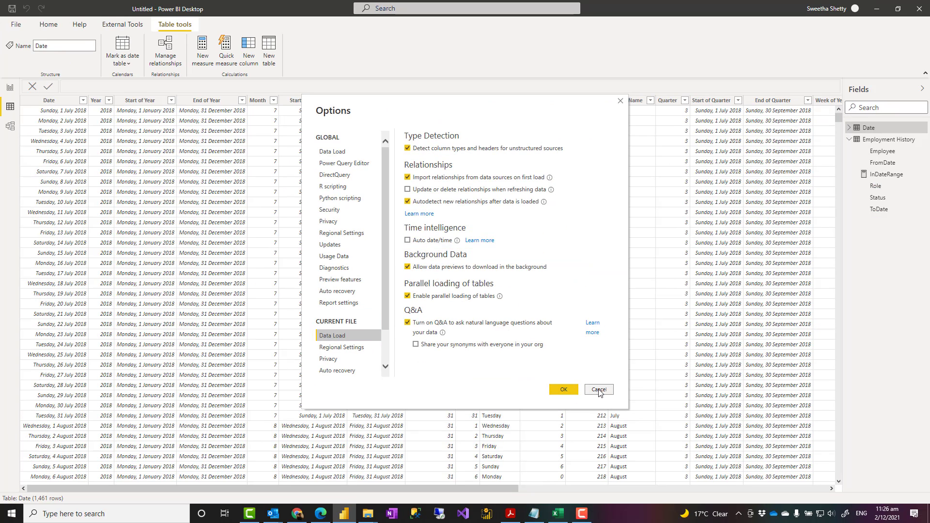
pyautogui.click(599, 390)
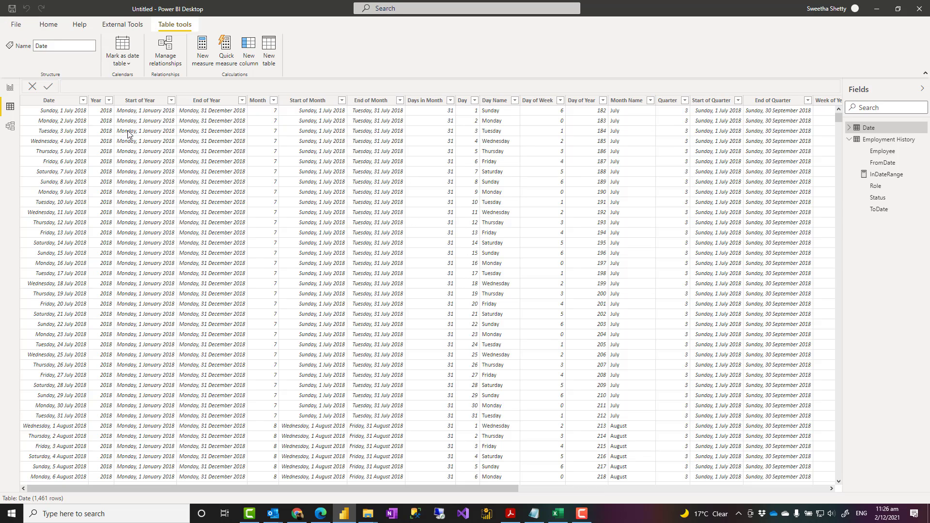
# Check the model diagram for a relationship between Employment History and Date, and view the Employment History table's rows
pyautogui.click(10, 127)
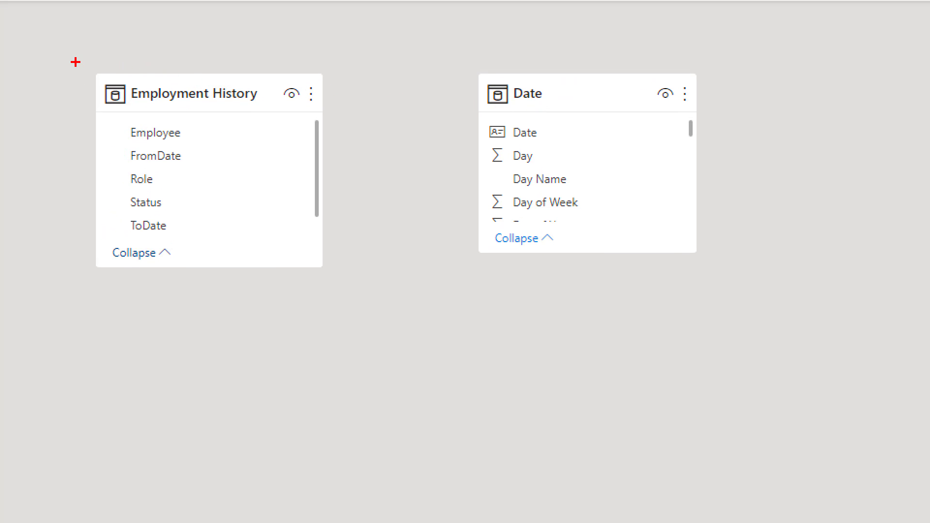
pyautogui.moveTo(75, 59); pyautogui.dragTo(345, 309)
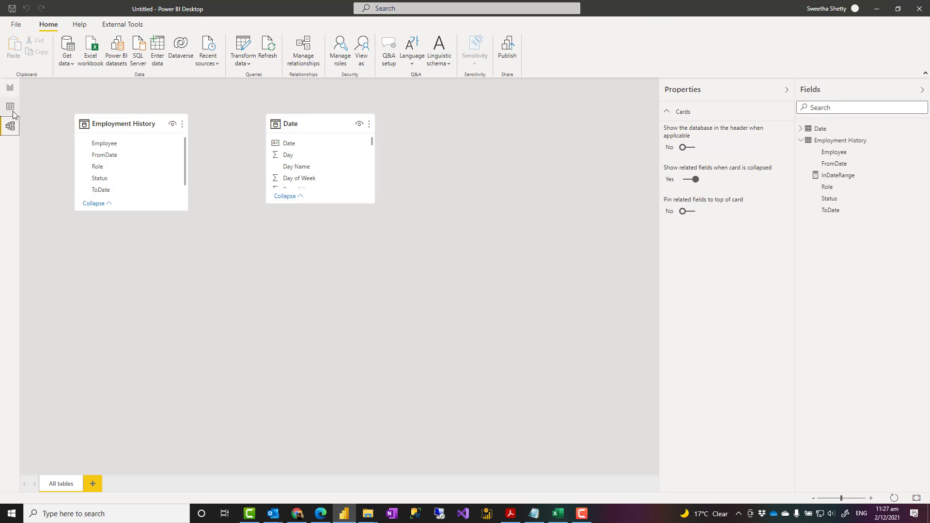
pyautogui.click(11, 109)
pyautogui.click(887, 140)
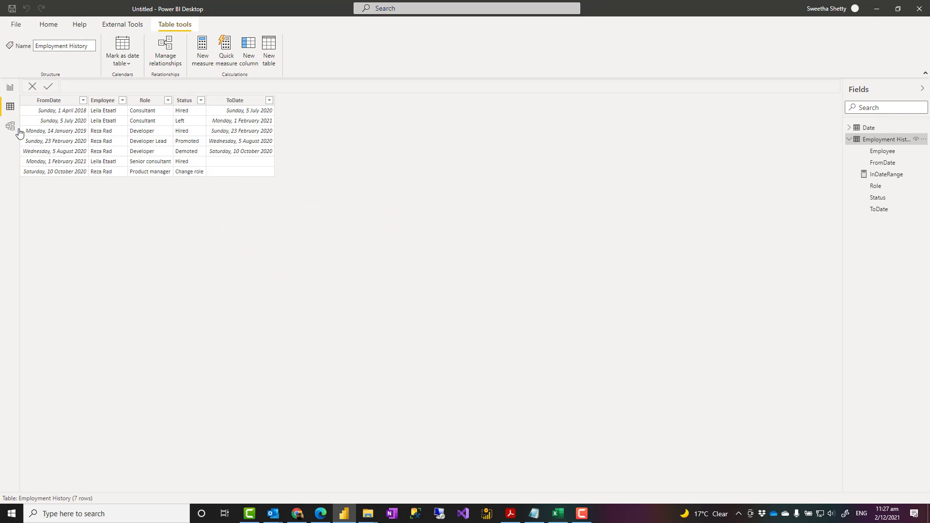
# Examine in the model diagram how Employment History's FromDate and ToDate could relate to the Date table's Date field
pyautogui.click(12, 134)
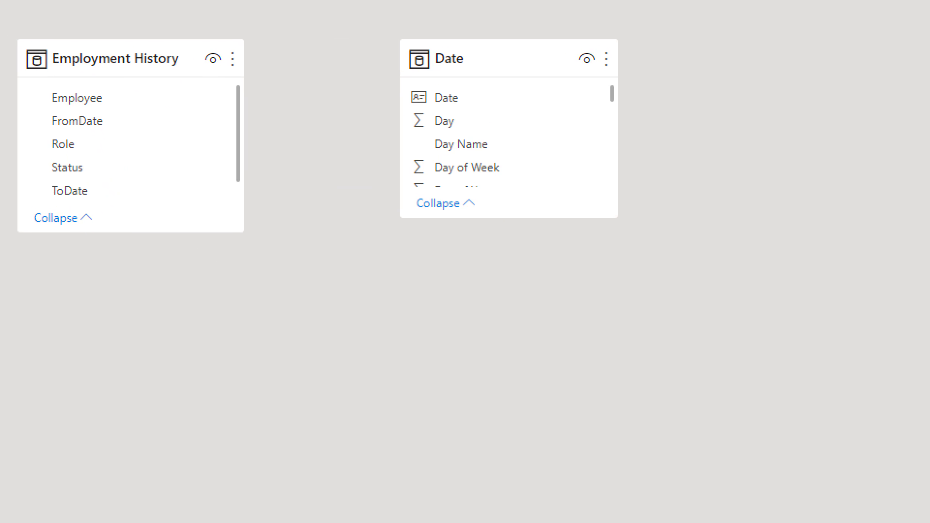
pyautogui.moveTo(12, 29)
pyautogui.mouseDown()
pyautogui.moveTo(557, 263)
pyautogui.moveTo(645, 254)
pyautogui.mouseUp()
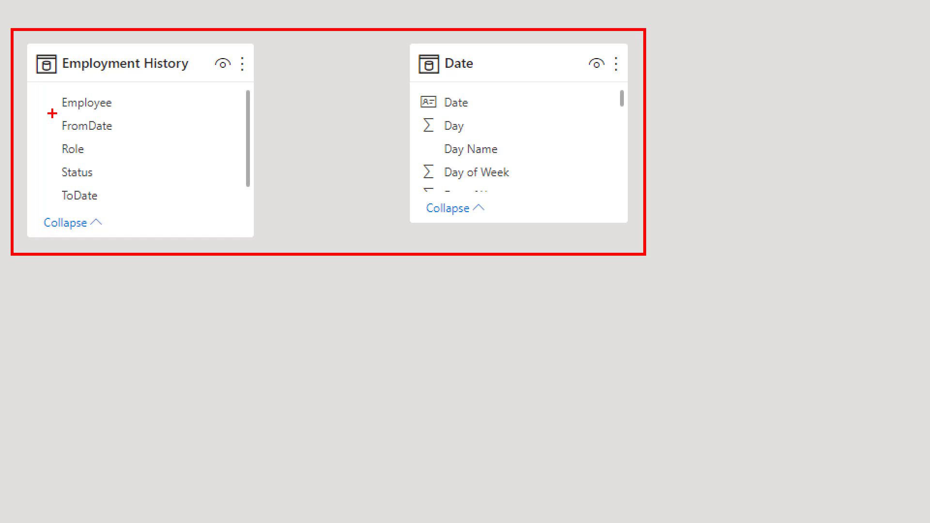
pyautogui.moveTo(52, 113); pyautogui.dragTo(130, 142)
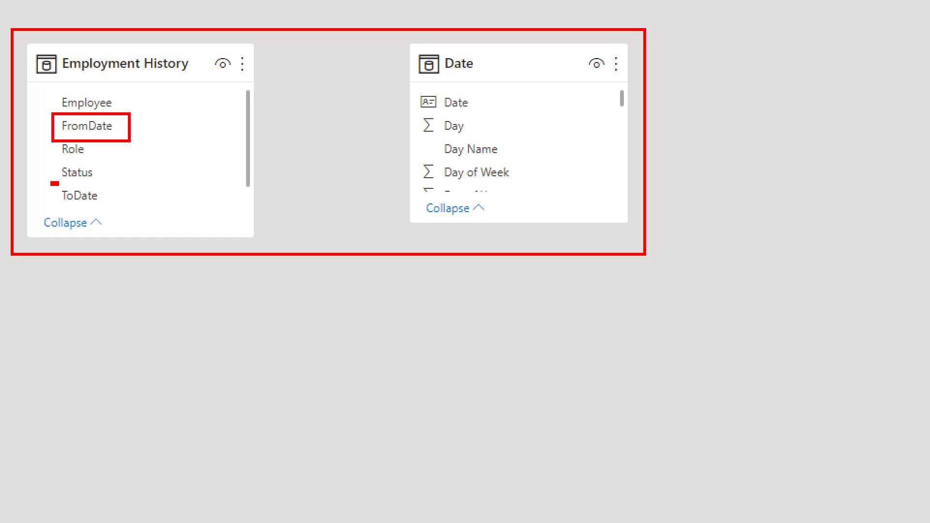
pyautogui.moveTo(51, 183); pyautogui.dragTo(118, 209)
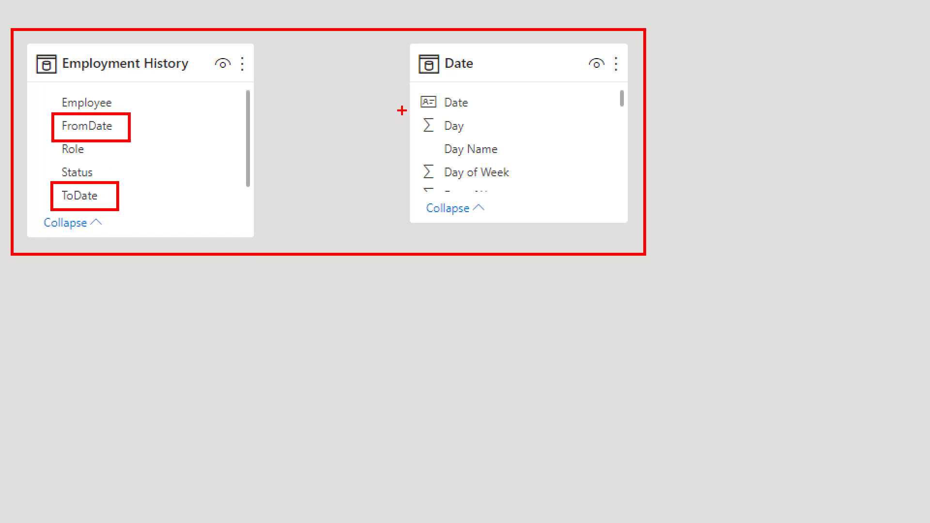
pyautogui.moveTo(411, 103); pyautogui.dragTo(171, 121)
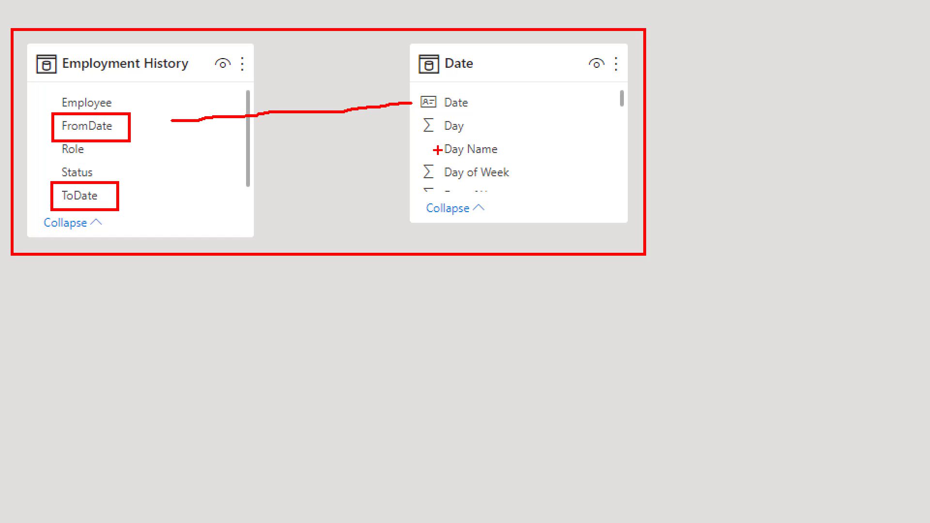
pyautogui.moveTo(411, 103)
pyautogui.mouseDown()
pyautogui.moveTo(342, 141)
pyautogui.moveTo(166, 194)
pyautogui.mouseUp()
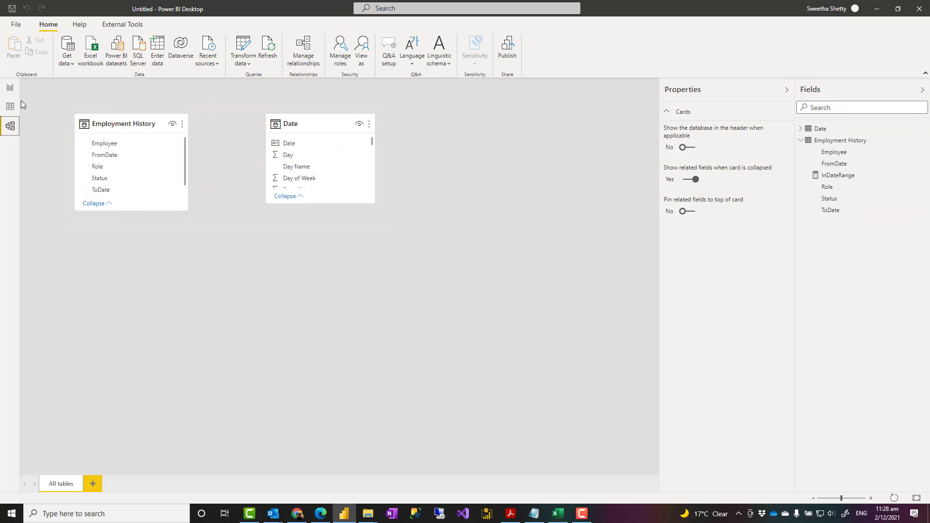
# Inspect which fields the date slicer and the employment table visual use on the report page
pyautogui.click(9, 89)
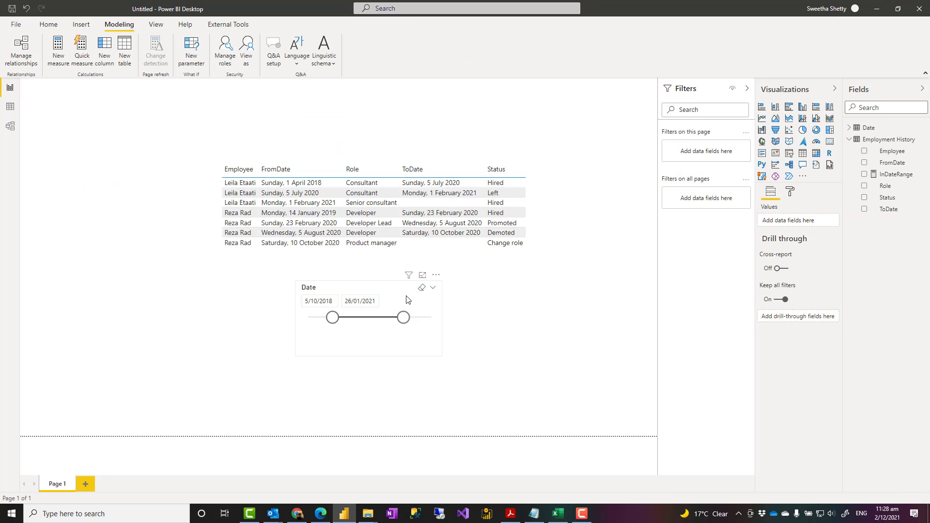
pyautogui.click(407, 299)
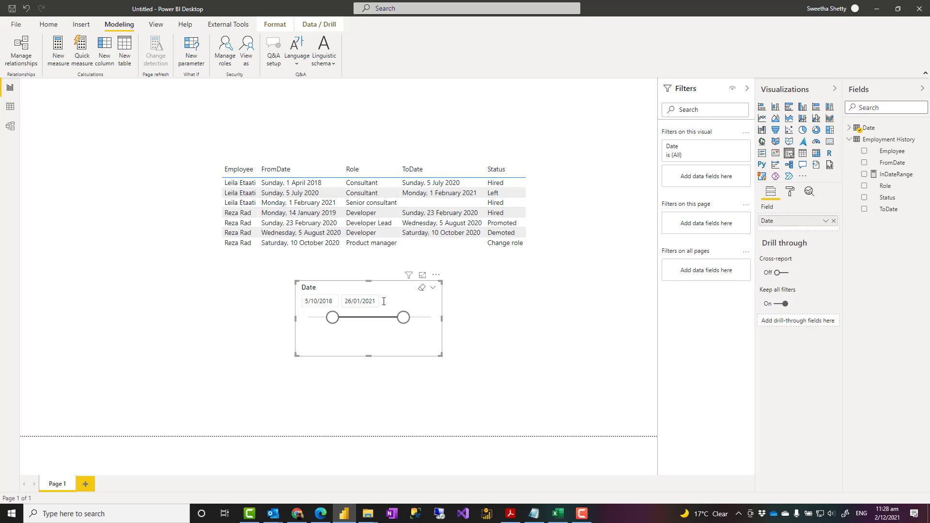
pyautogui.click(849, 128)
pyautogui.click(850, 128)
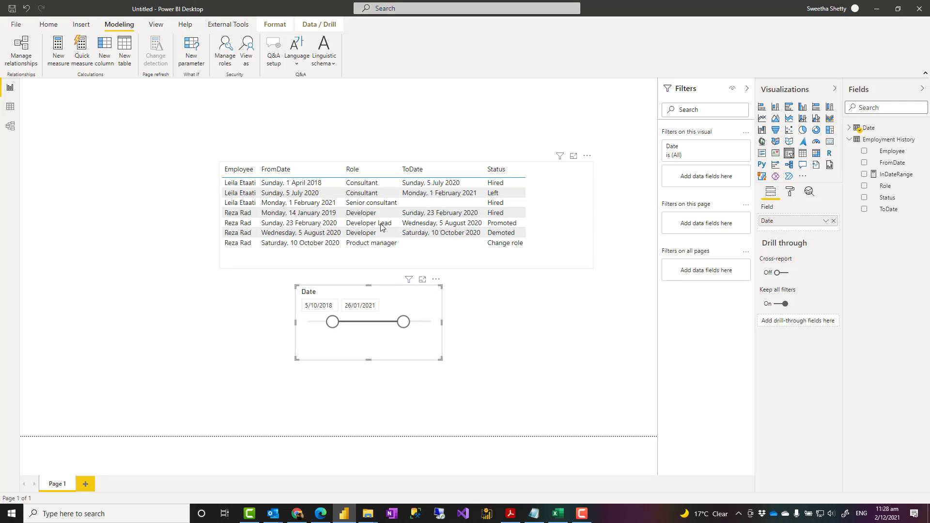
pyautogui.click(554, 191)
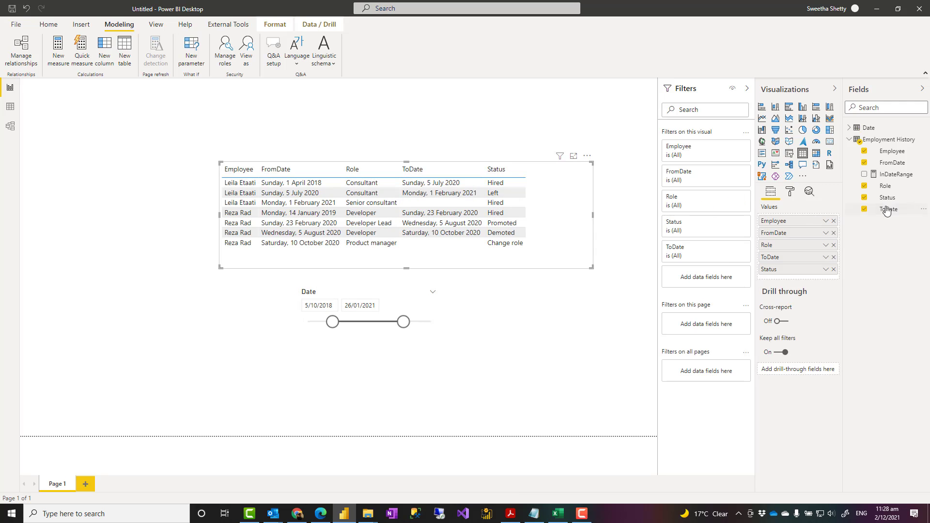
# Adjust the date slicer's range to 15/07/2018 through 23/05/2020
pyautogui.moveTo(333, 321); pyautogui.dragTo(309, 322)
pyautogui.moveTo(404, 322)
pyautogui.mouseDown()
pyautogui.moveTo(414, 326)
pyautogui.moveTo(390, 324)
pyautogui.mouseUp()
pyautogui.moveTo(310, 323); pyautogui.dragTo(339, 326)
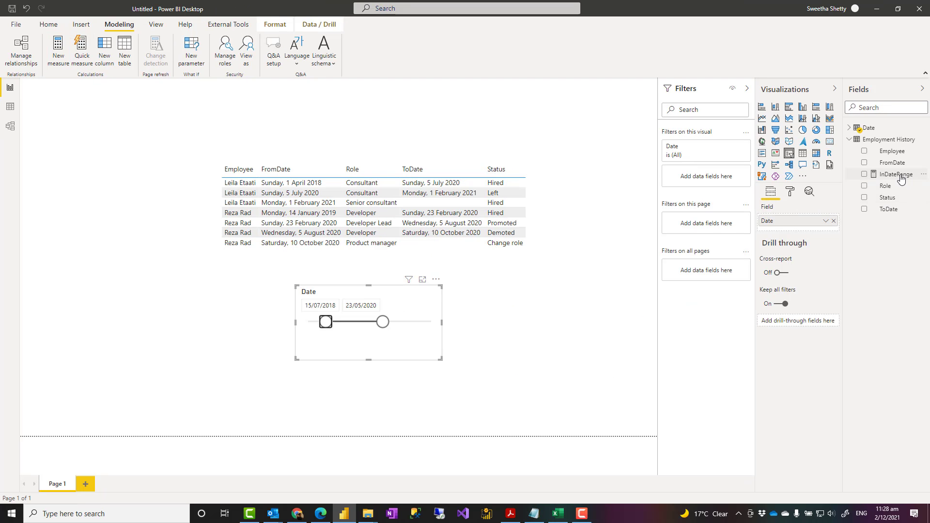
# Open the InDateRange measure's formula enlarged and examine how the _rangeStart and _rangeEnd variables are defined
pyautogui.click(899, 176)
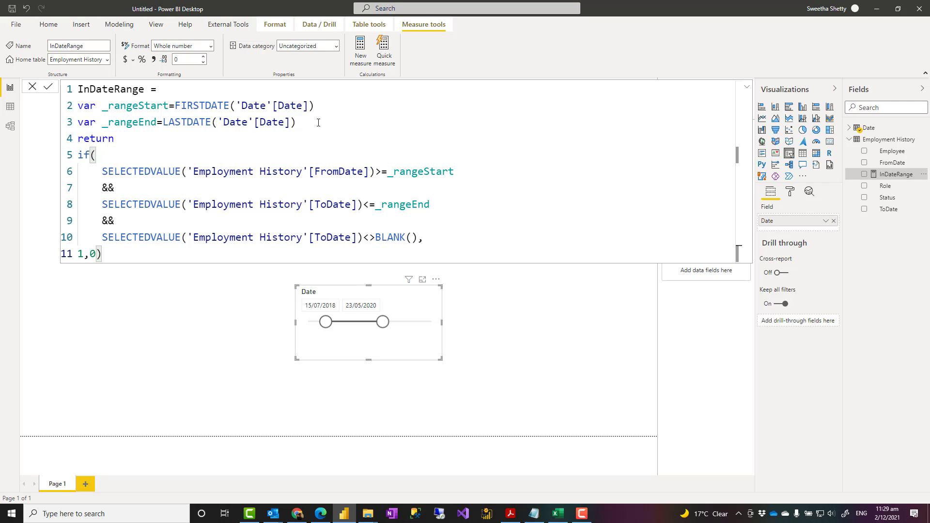
pyautogui.click(293, 123)
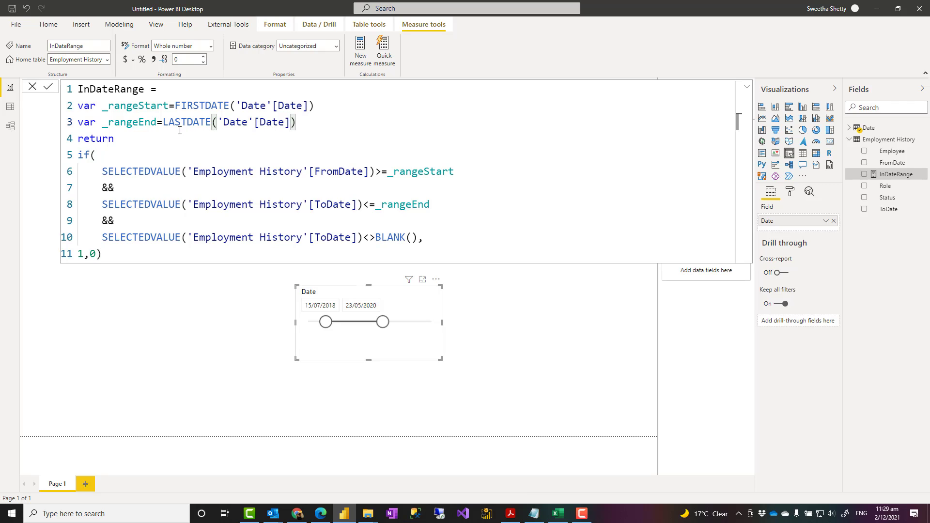
pyautogui.scroll(2, 180, 129)
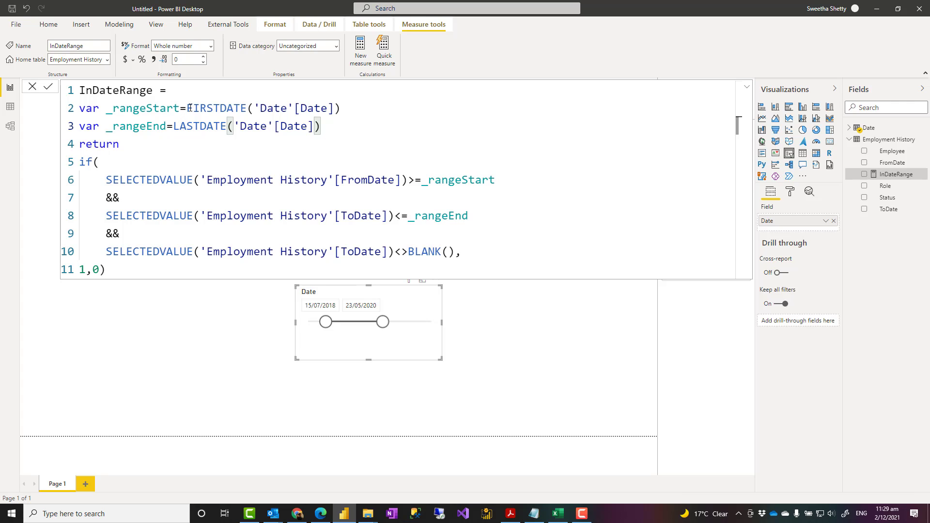
pyautogui.moveTo(189, 108); pyautogui.dragTo(174, 127)
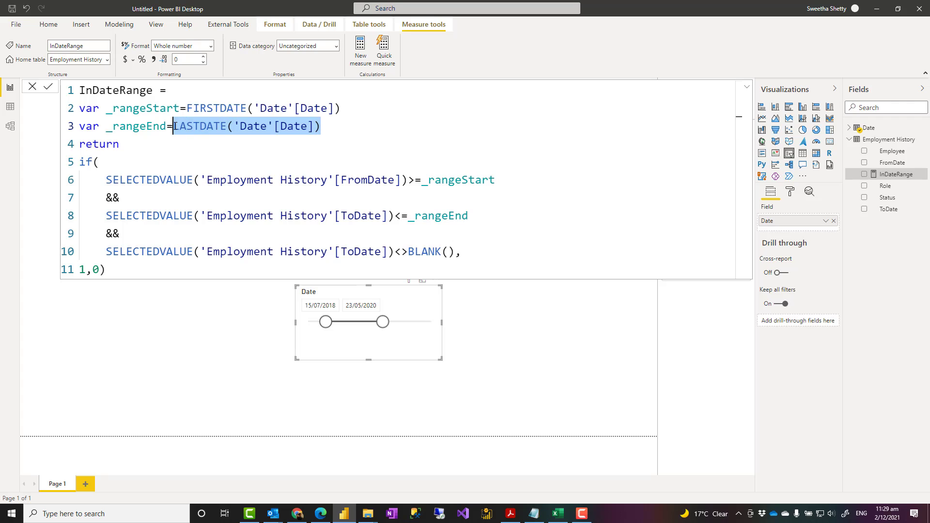
pyautogui.click(310, 131)
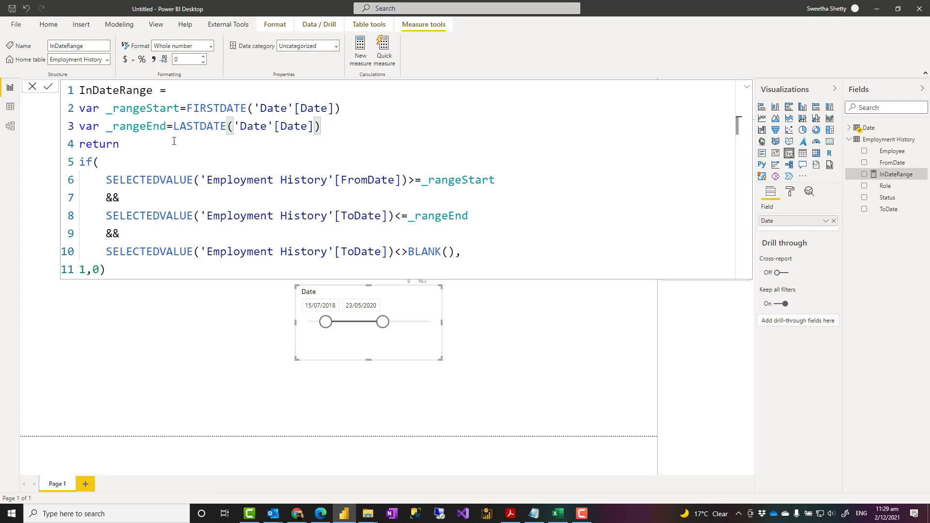
# Examine how the InDateRange formula's IF condition compares FromDate and ToDate with the range variables and handles a blank ToDate, and collapse the formula
pyautogui.click(114, 160)
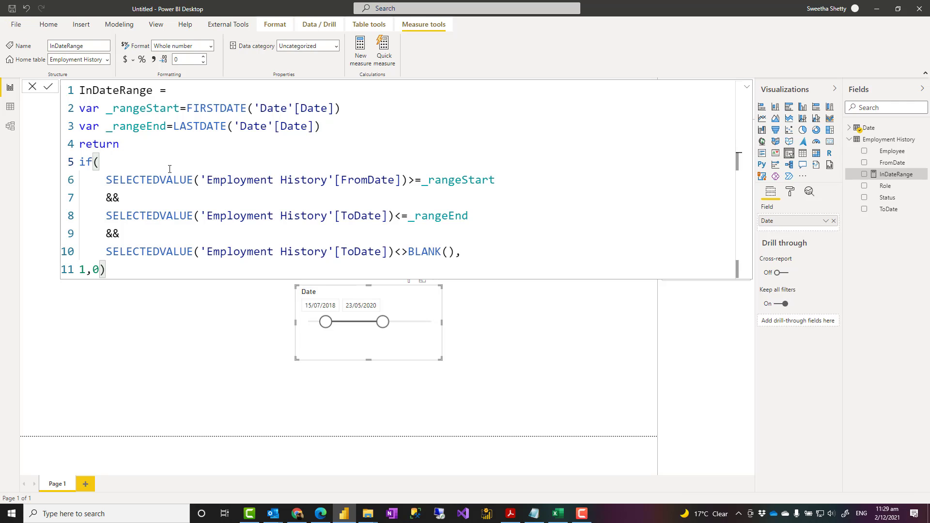
pyautogui.doubleClick(91, 161)
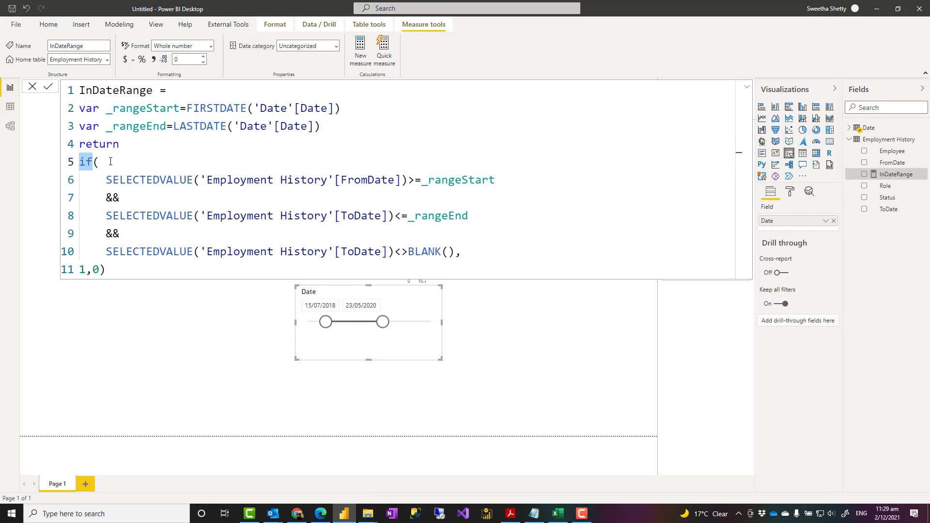
pyautogui.click(111, 162)
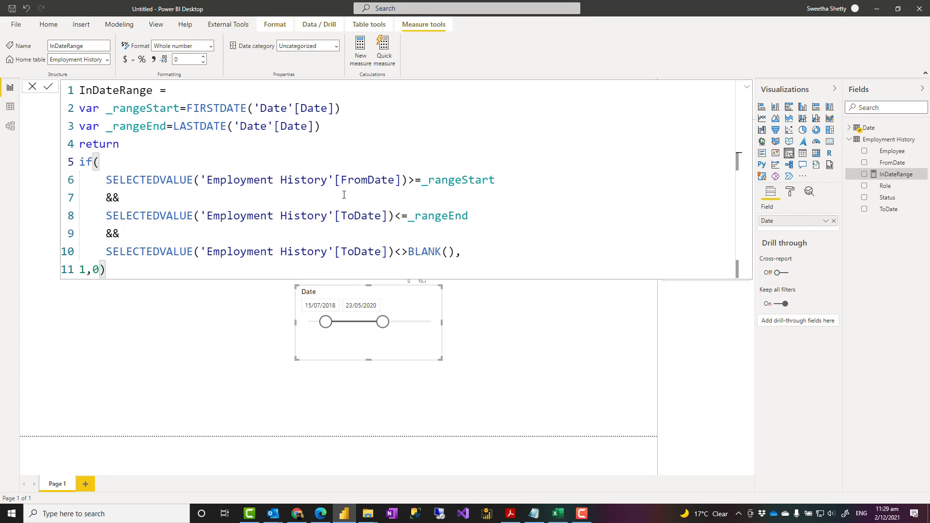
pyautogui.doubleClick(376, 177)
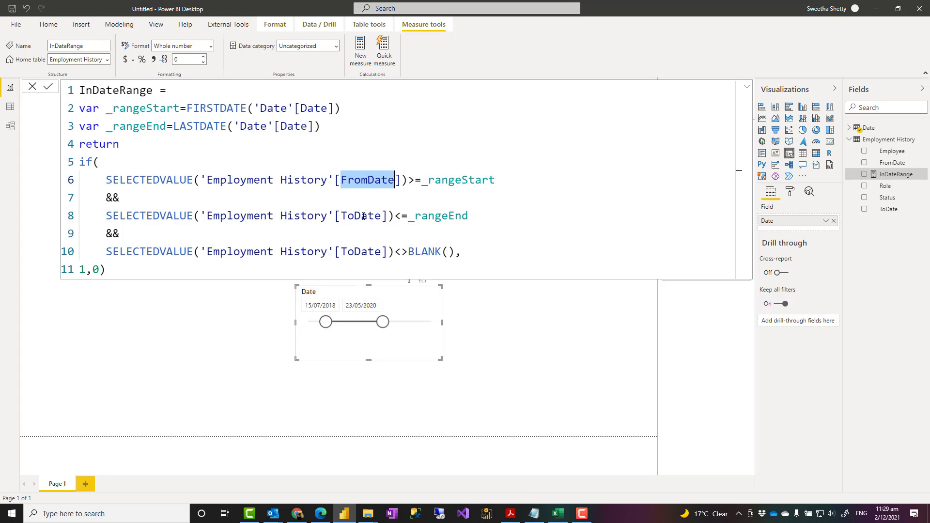
pyautogui.doubleClick(362, 217)
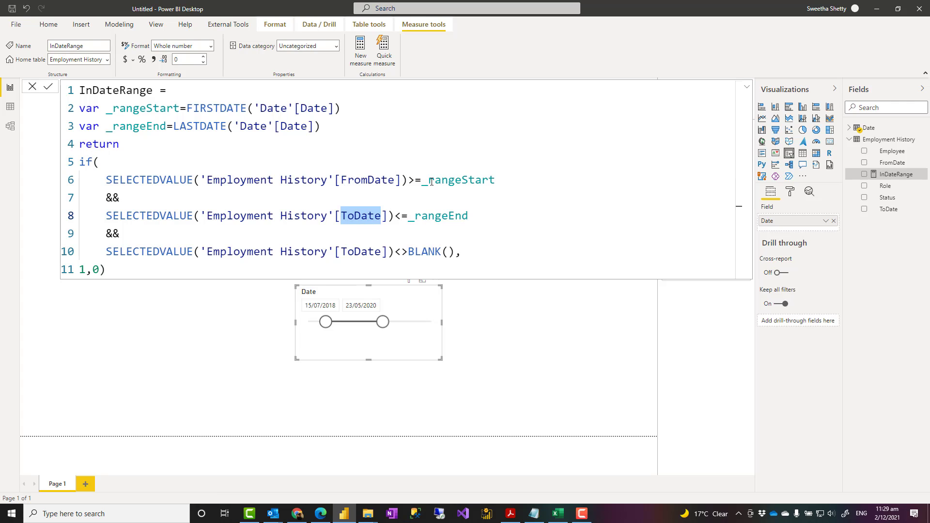
pyautogui.doubleClick(371, 181)
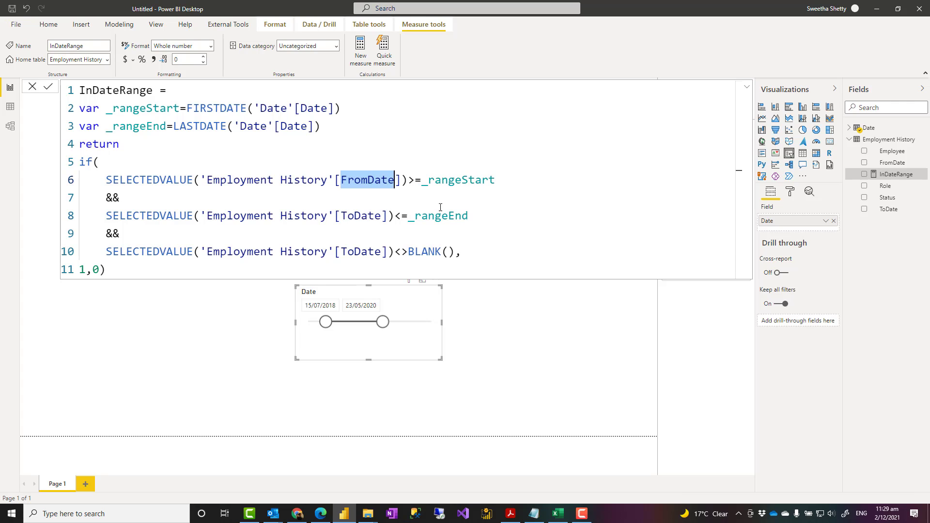
pyautogui.doubleClick(365, 216)
pyautogui.doubleClick(443, 218)
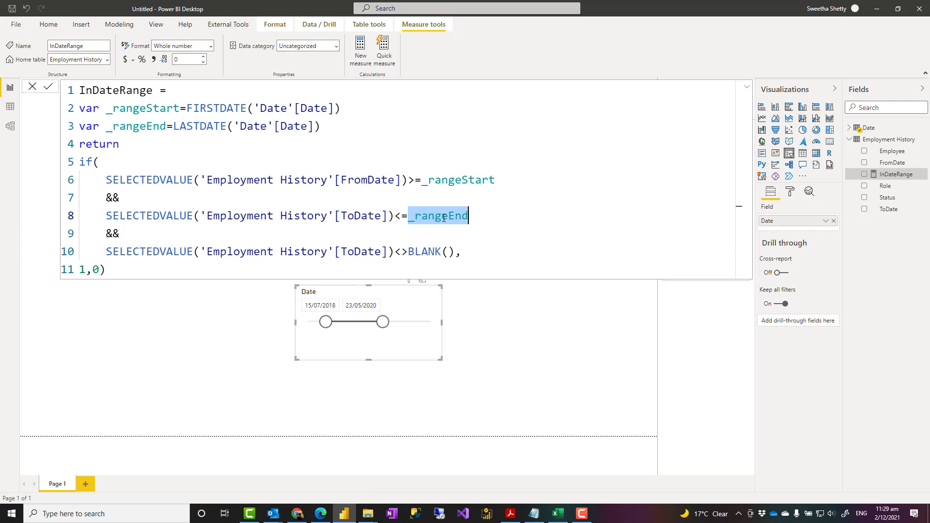
pyautogui.click(477, 251)
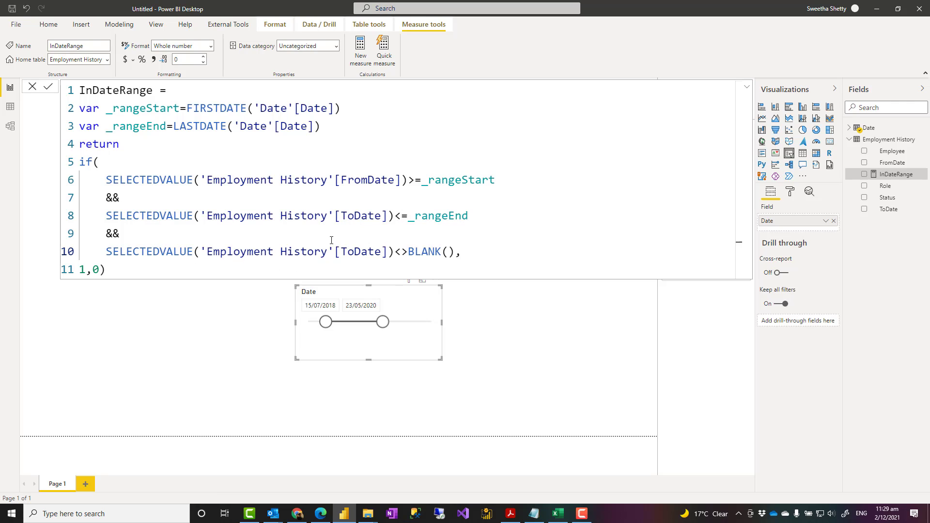
pyautogui.doubleClick(166, 217)
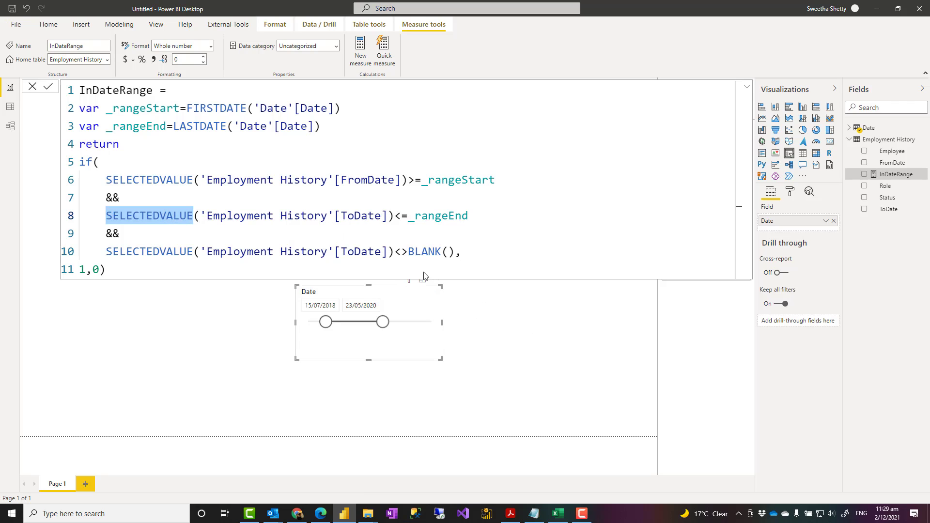
pyautogui.moveTo(390, 219); pyautogui.dragTo(202, 214)
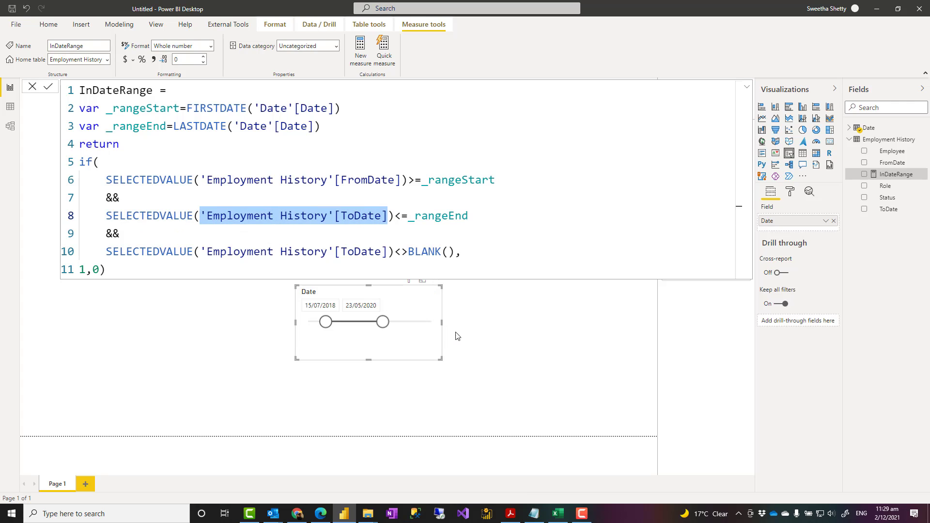
pyautogui.click(539, 349)
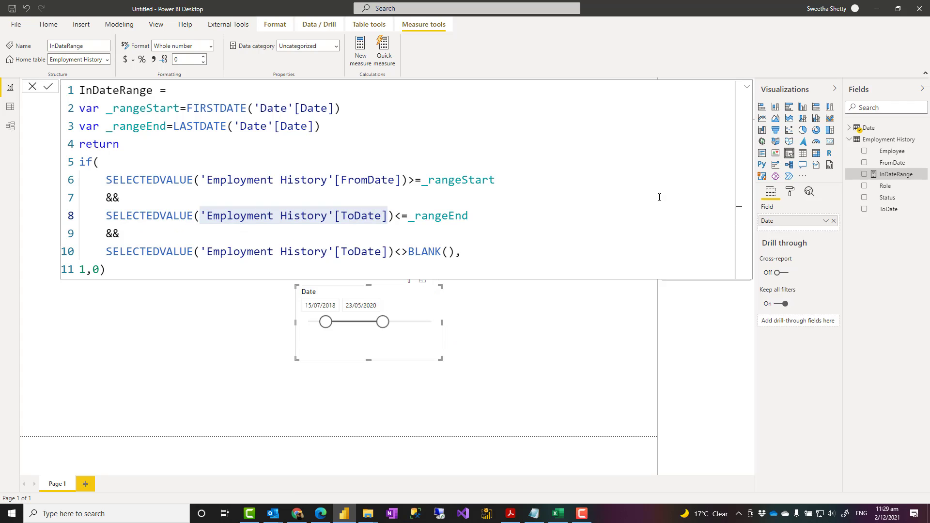
pyautogui.click(746, 87)
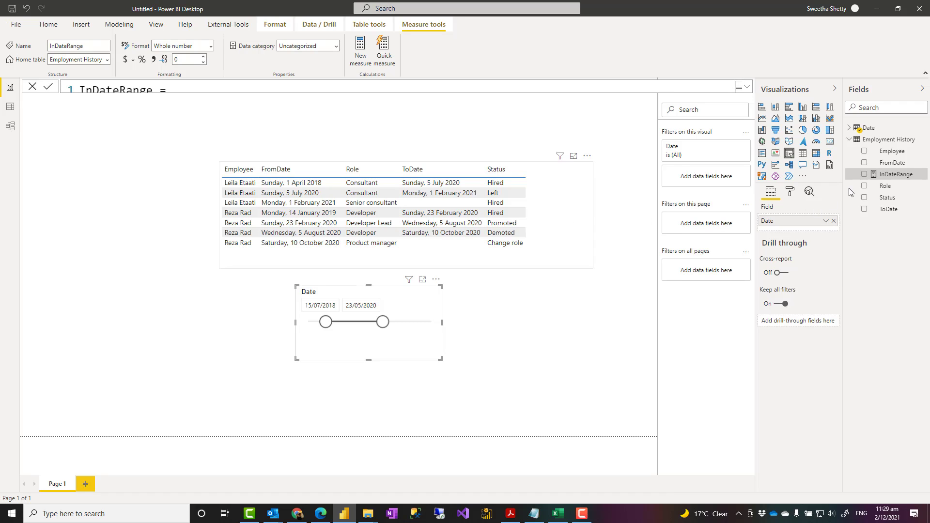
# Add the InDateRange measure to the employment table visual and set the date slicer's range to 1/05/2018 through 4/01/2021
pyautogui.click(863, 174)
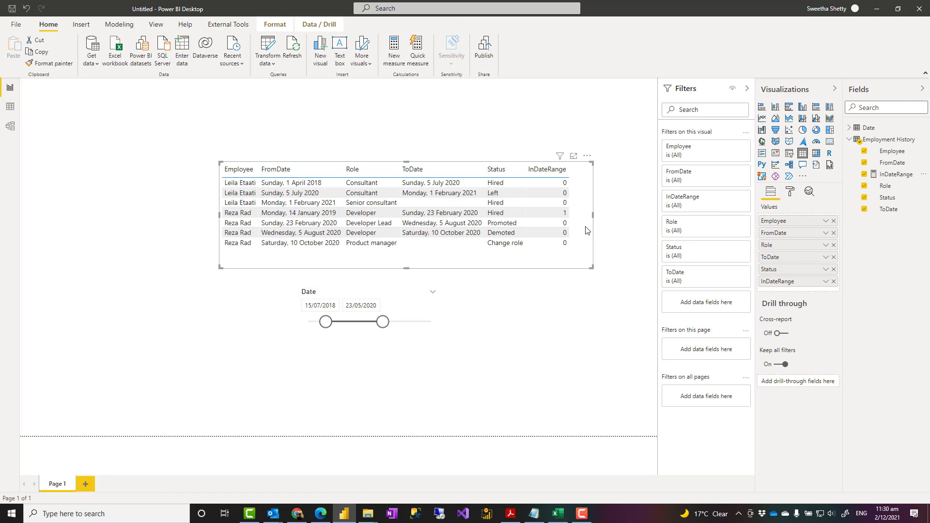
pyautogui.moveTo(586, 229); pyautogui.dragTo(578, 230)
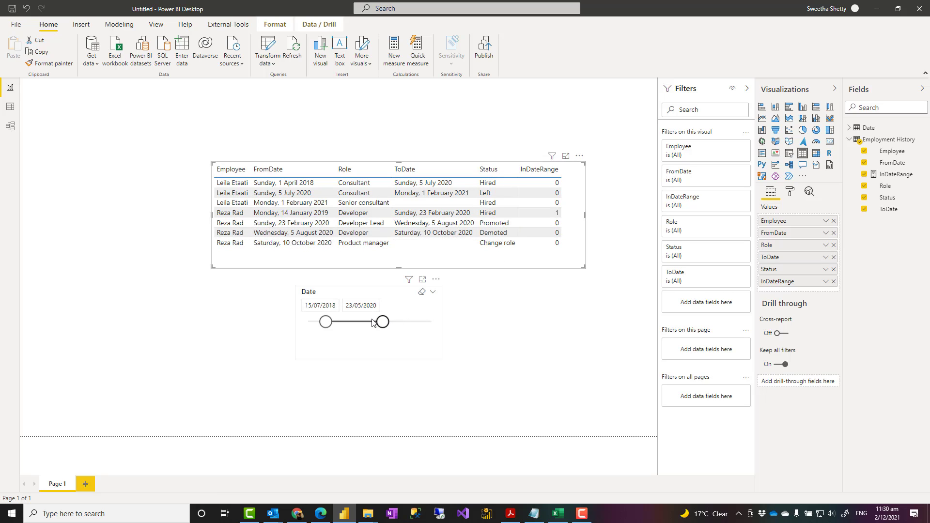
pyautogui.moveTo(335, 323)
pyautogui.mouseDown()
pyautogui.moveTo(345, 324)
pyautogui.moveTo(319, 322)
pyautogui.mouseUp()
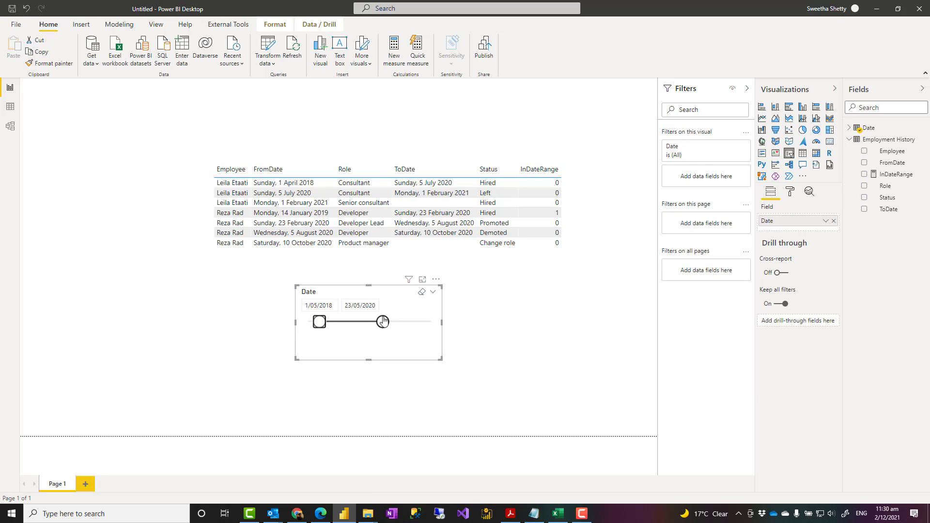
pyautogui.moveTo(382, 322); pyautogui.dragTo(401, 321)
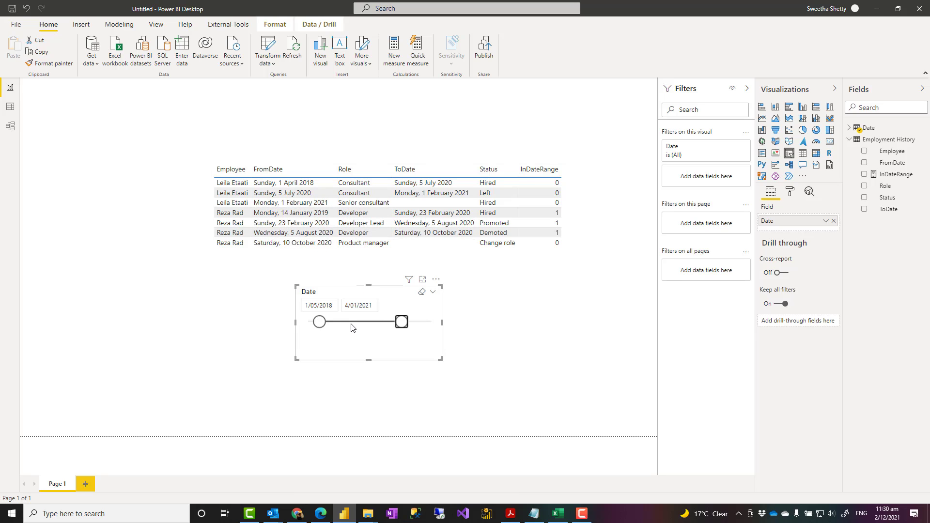
# Remove the InDateRange measure from the employment table visual's columns
pyautogui.click(575, 253)
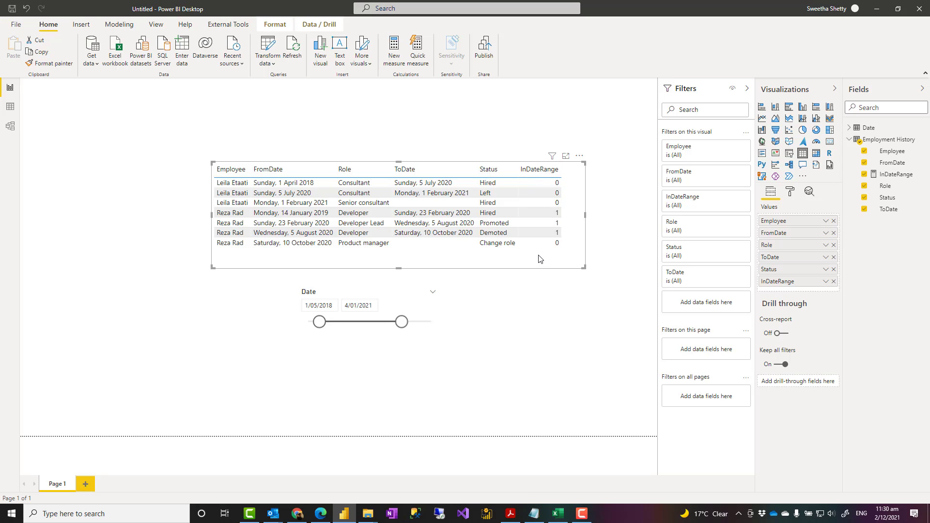
pyautogui.click(833, 282)
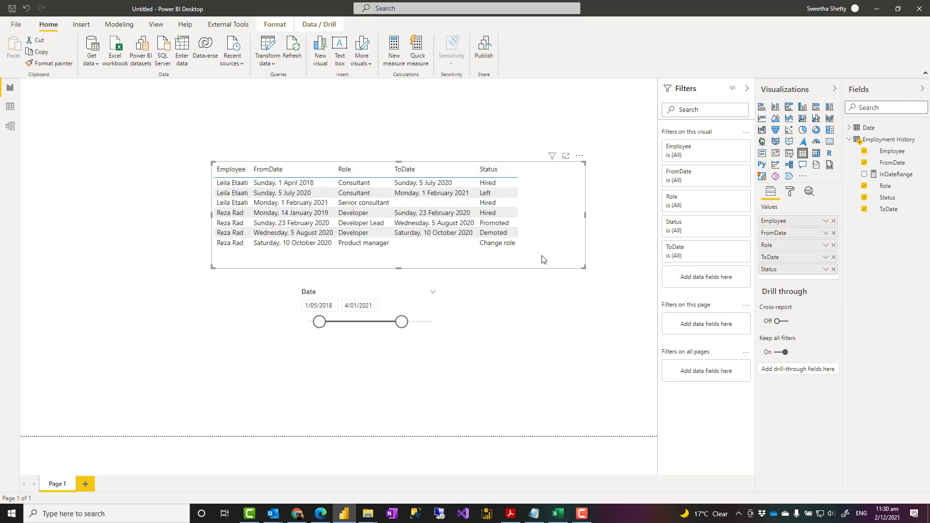
pyautogui.moveTo(548, 232); pyautogui.dragTo(552, 229)
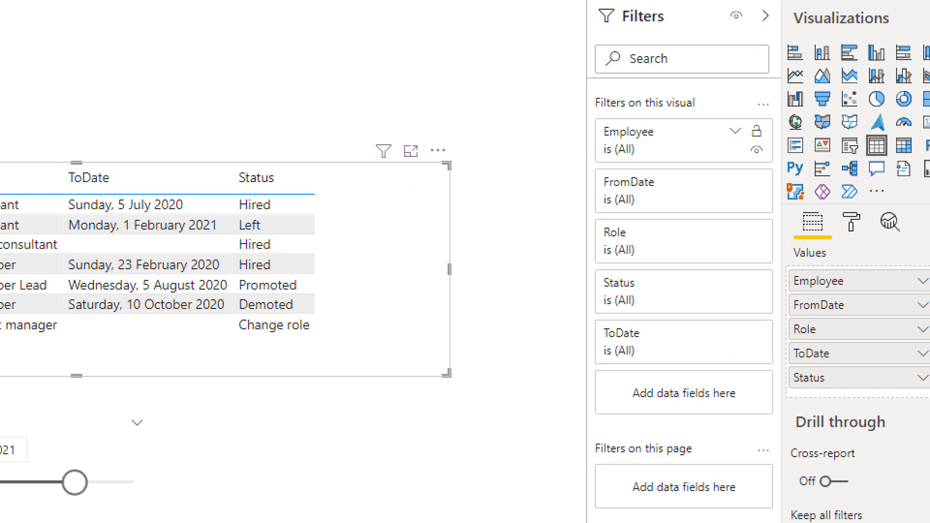
# Add InDateRange as a visual-level filter on the employment table and apply it so only items whose value is 1 are shown
pyautogui.moveTo(588, 91); pyautogui.dragTo(707, 117)
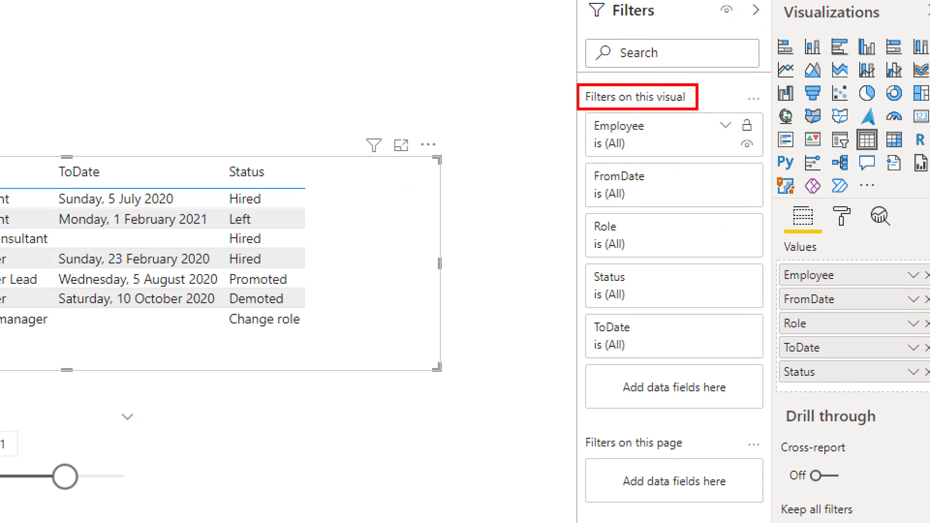
pyautogui.moveTo(591, 361); pyautogui.dragTo(747, 414)
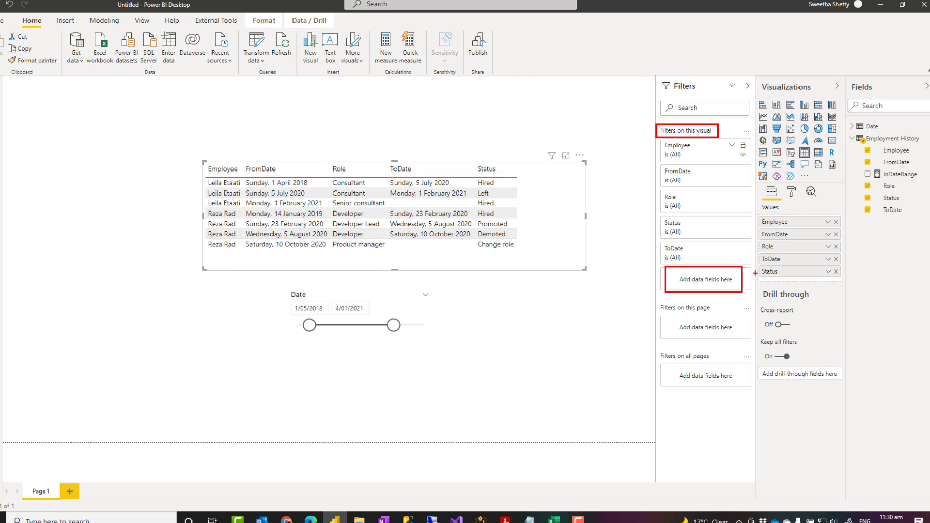
pyautogui.moveTo(895, 174); pyautogui.dragTo(718, 286)
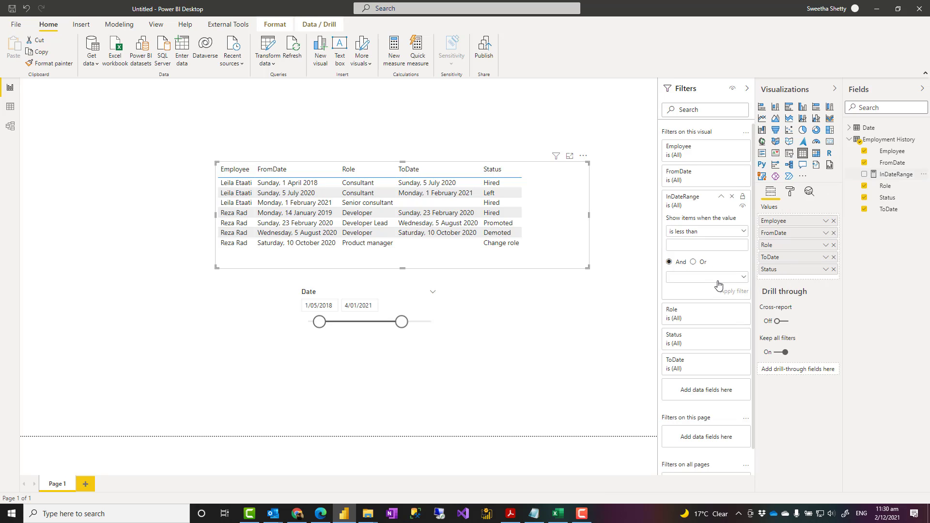
pyautogui.click(720, 232)
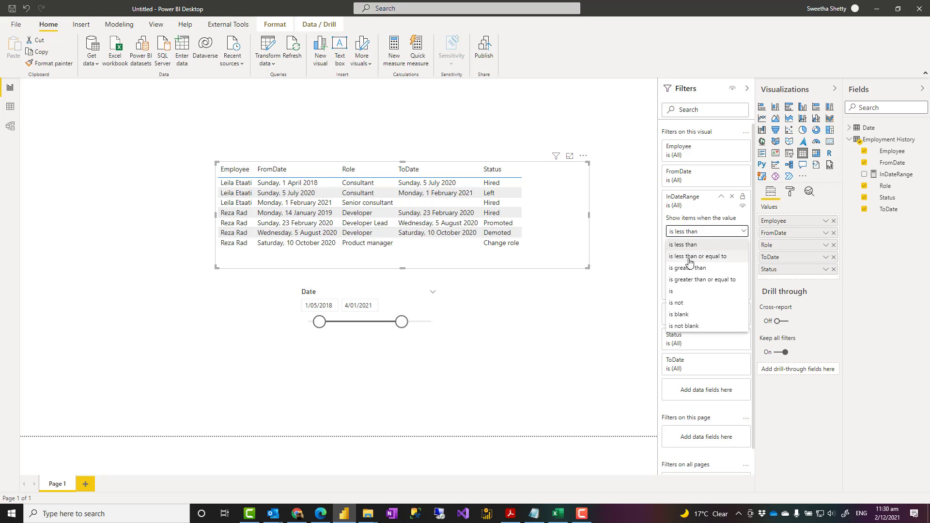
pyautogui.click(686, 292)
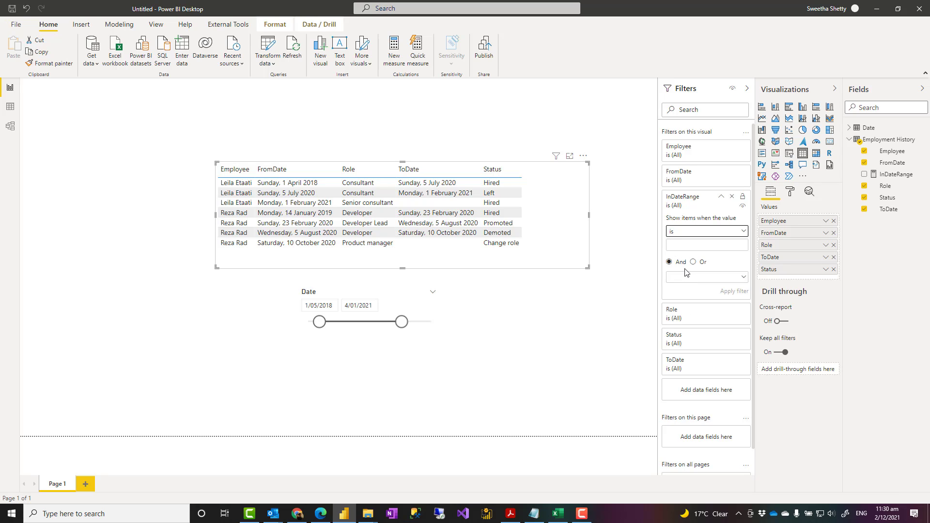
pyautogui.click(691, 235)
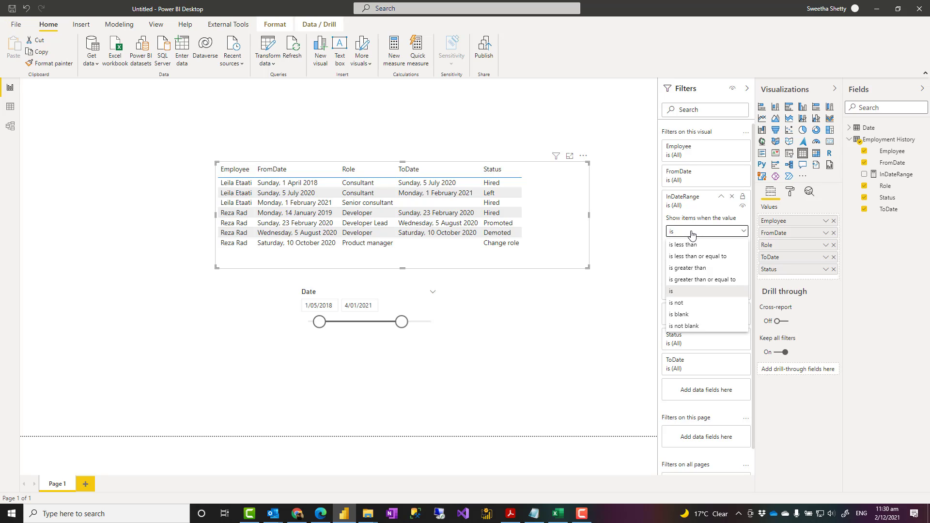
pyautogui.click(647, 241)
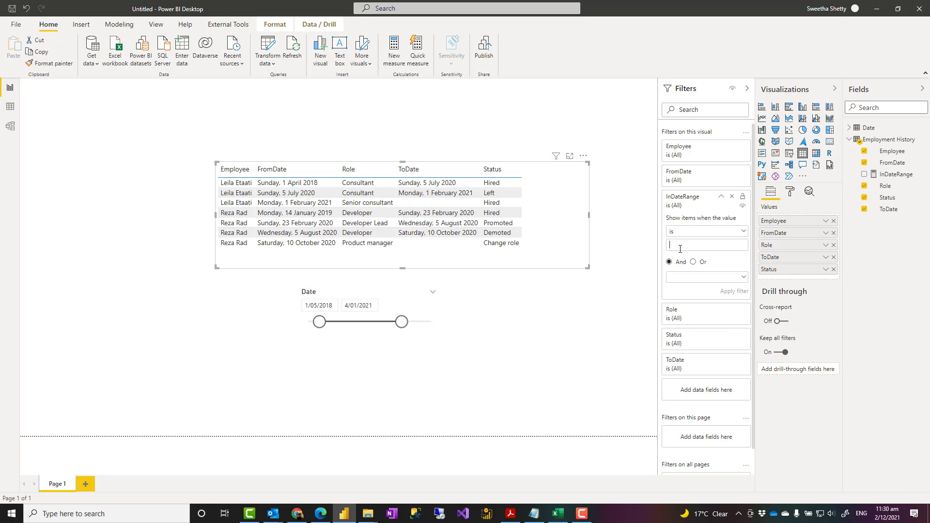
pyautogui.click(680, 249)
pyautogui.write('1')
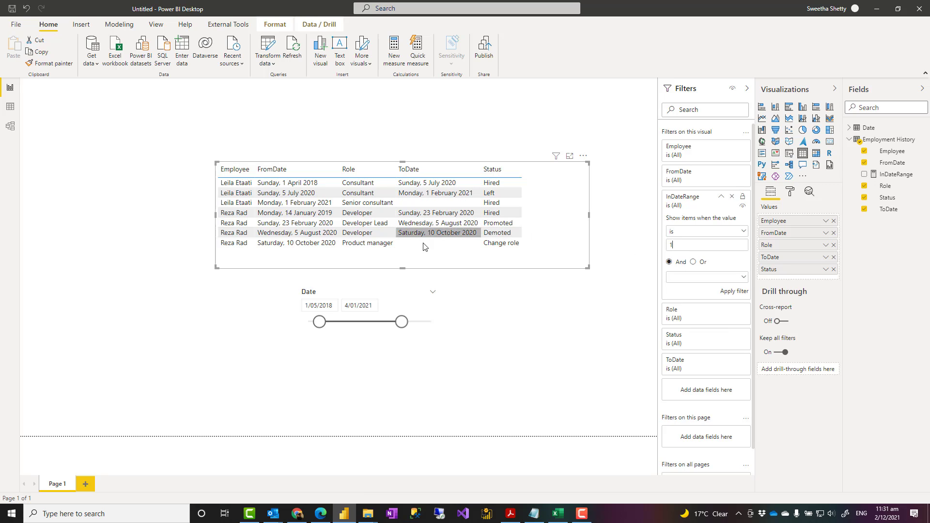
pyautogui.click(739, 293)
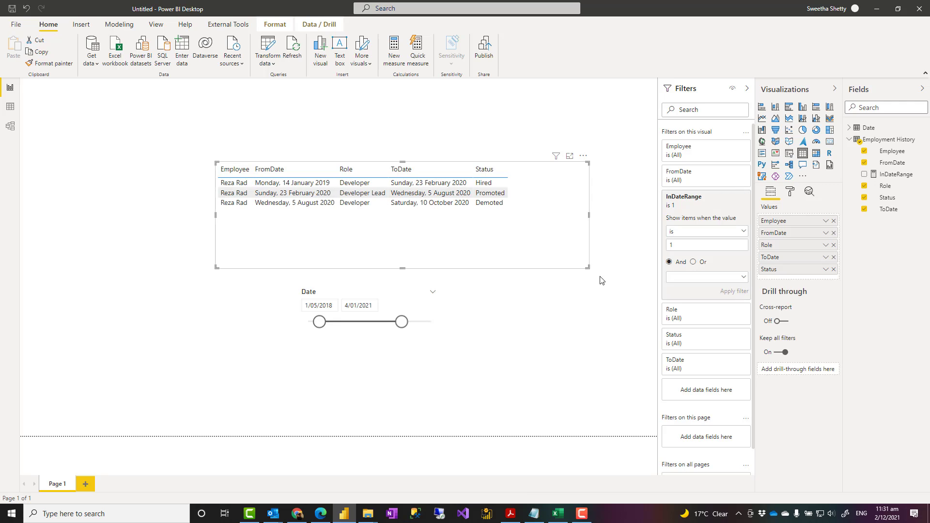
# Shrink the employment table visual and shift it slightly down, and set the date slicer's range to 23/06/2018 through 29/08/2020
pyautogui.moveTo(587, 267); pyautogui.dragTo(548, 248)
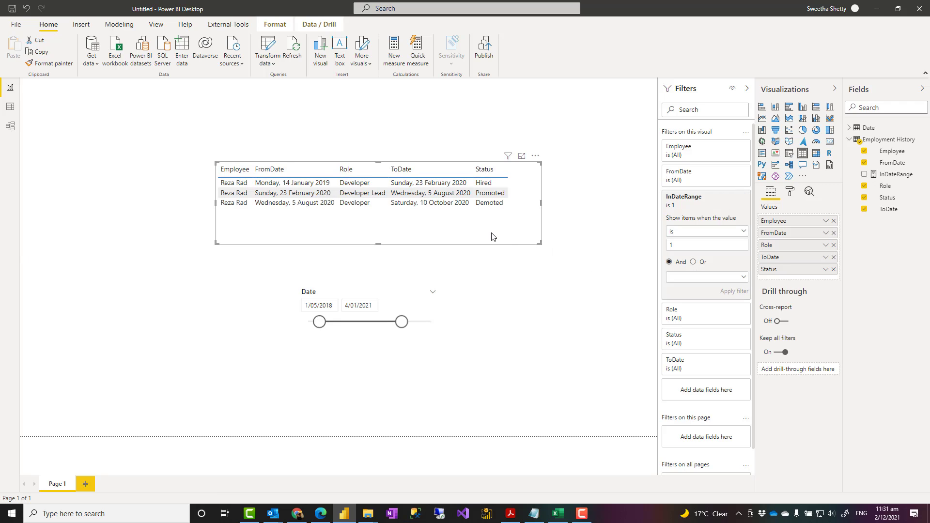
pyautogui.moveTo(492, 234); pyautogui.dragTo(500, 246)
pyautogui.moveTo(319, 322)
pyautogui.mouseDown()
pyautogui.moveTo(356, 323)
pyautogui.moveTo(329, 322)
pyautogui.mouseUp()
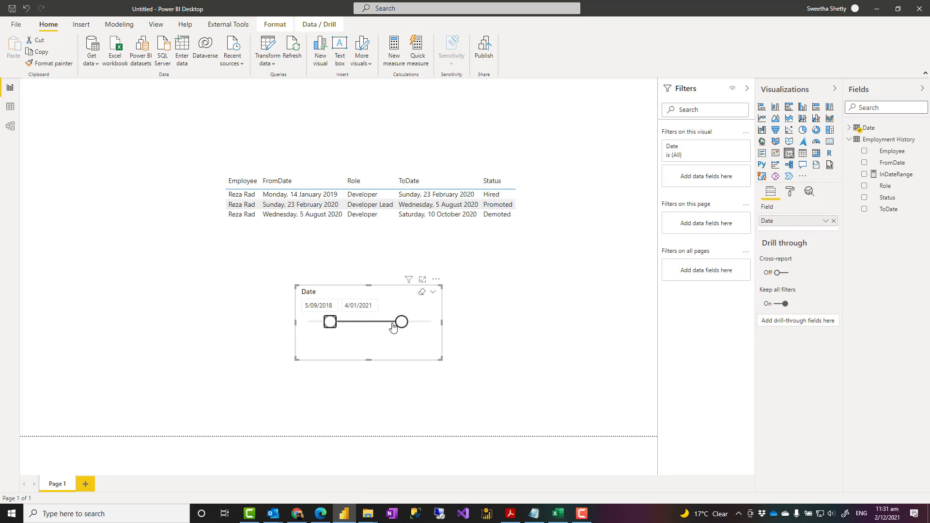
pyautogui.moveTo(401, 322)
pyautogui.mouseDown()
pyautogui.moveTo(357, 325)
pyautogui.moveTo(390, 324)
pyautogui.mouseUp()
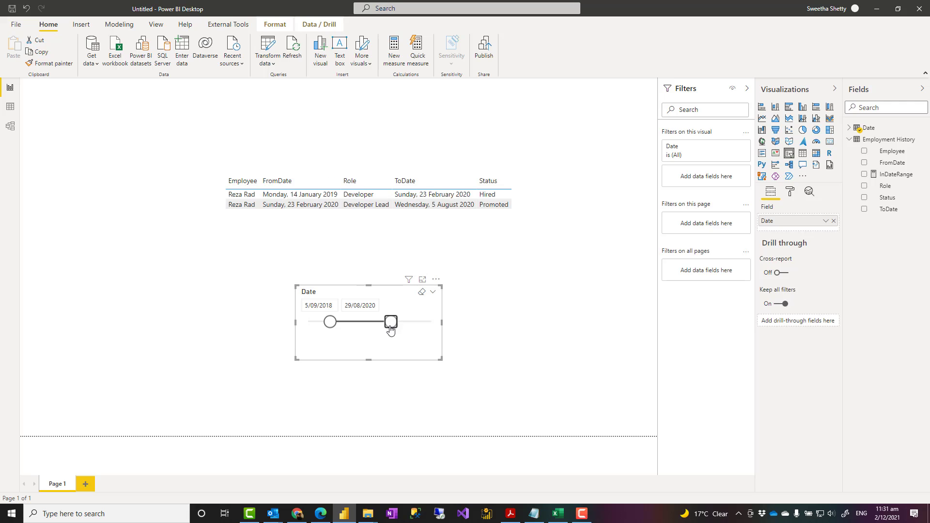
pyautogui.moveTo(333, 323)
pyautogui.mouseDown()
pyautogui.moveTo(347, 326)
pyautogui.moveTo(324, 324)
pyautogui.mouseUp()
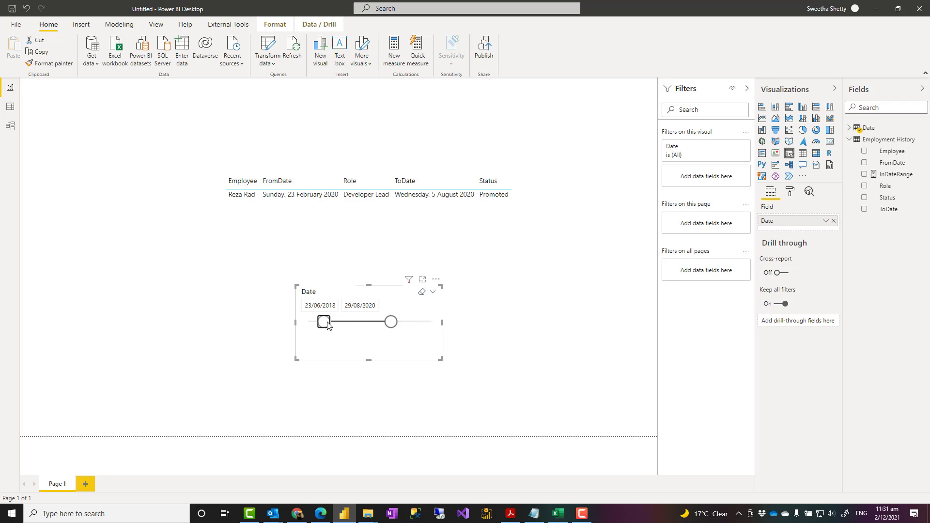
# Review the InDateRange measure's full formula and check the model diagram for a relationship between Employment History and Date
pyautogui.click(897, 175)
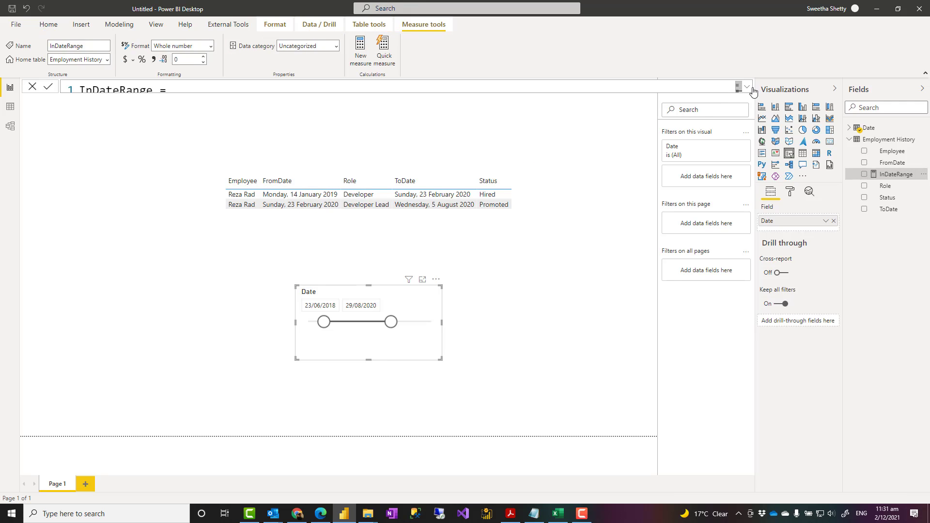
pyautogui.click(747, 87)
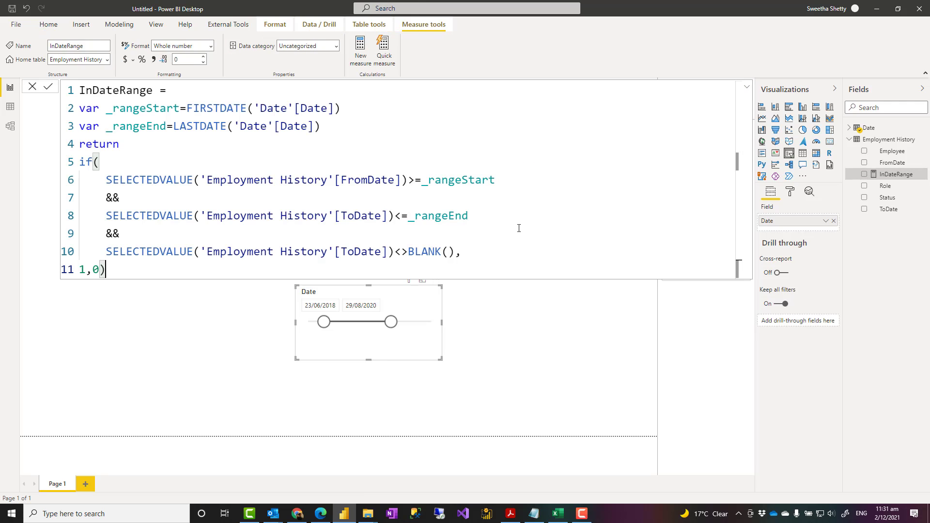
pyautogui.click(746, 87)
pyautogui.click(747, 88)
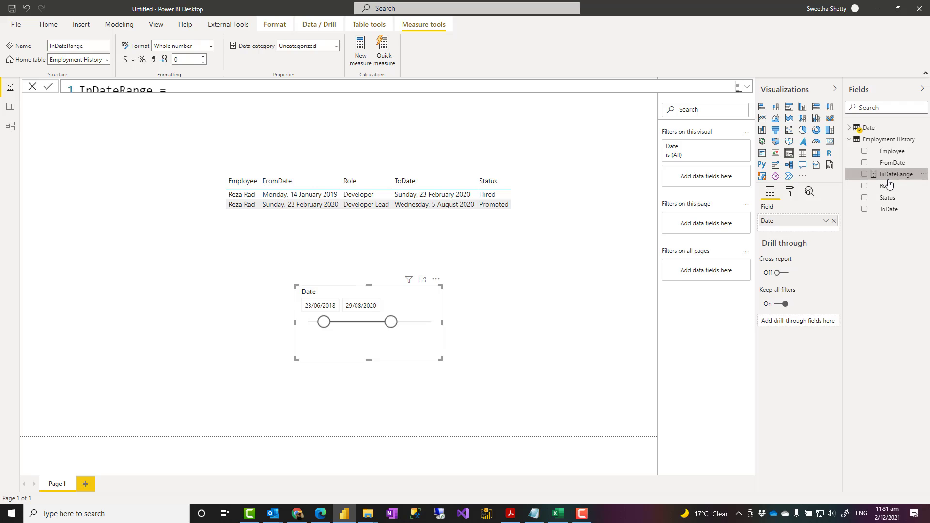
pyautogui.click(10, 126)
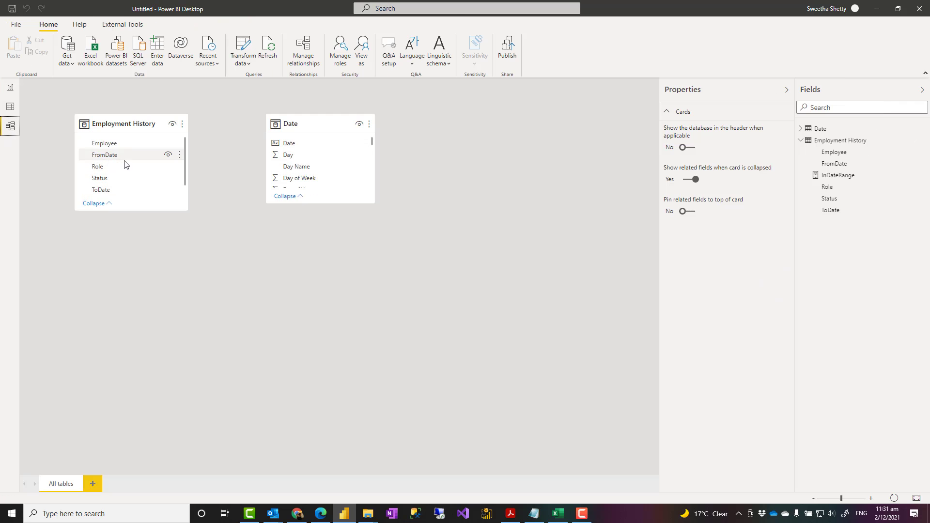
pyautogui.click(10, 90)
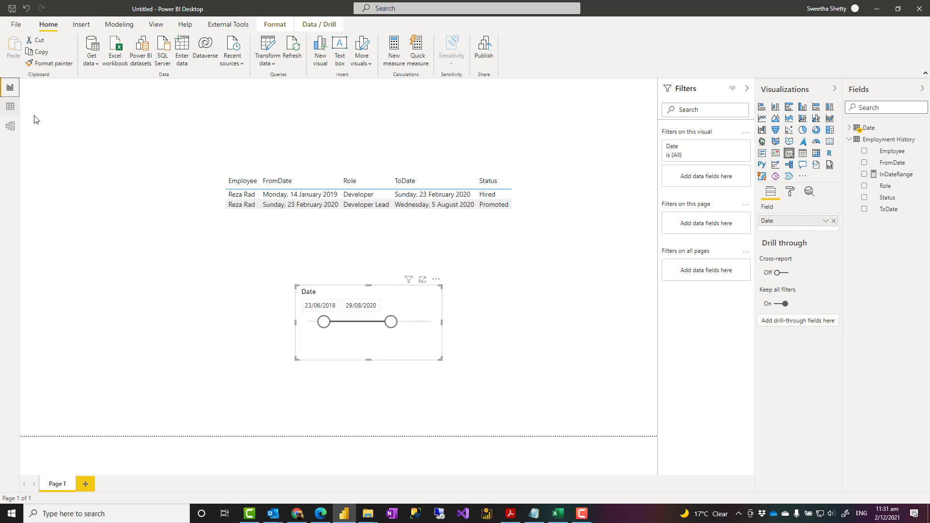